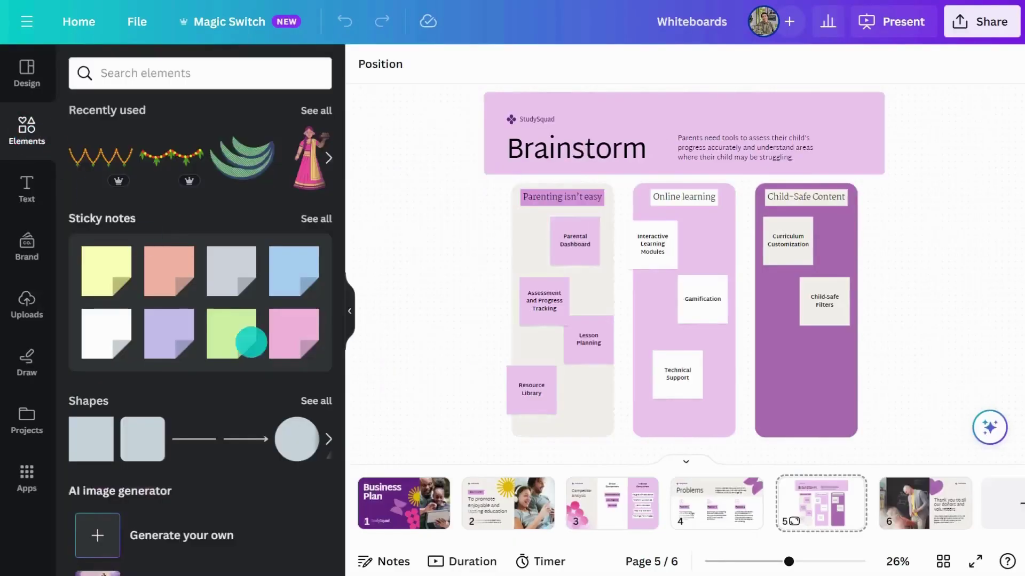
Add a heart shape from Shapes, enlarge it and position it on the board
left_click(315, 400)
scroll(270, 504, "down", 2)
scroll(271, 512, "down", 3)
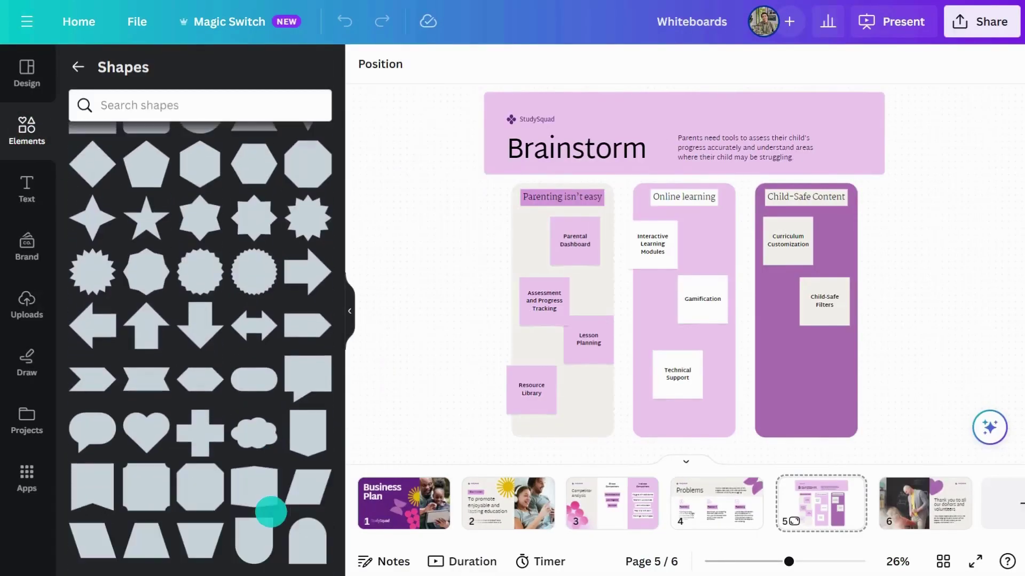
left_click(146, 433)
left_click(349, 311)
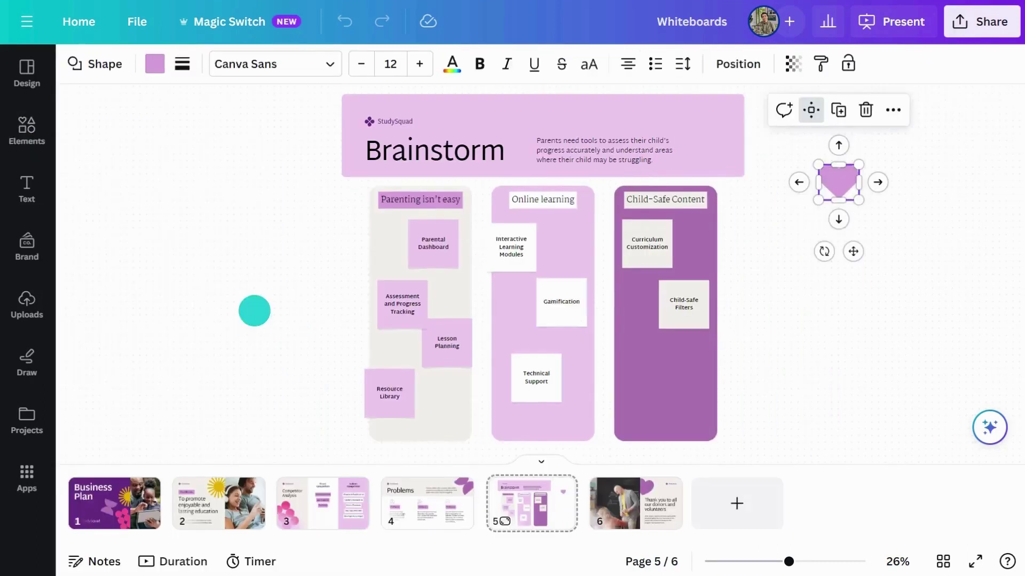
left_click_drag(858, 199, 890, 229)
left_click_drag(852, 193, 956, 141)
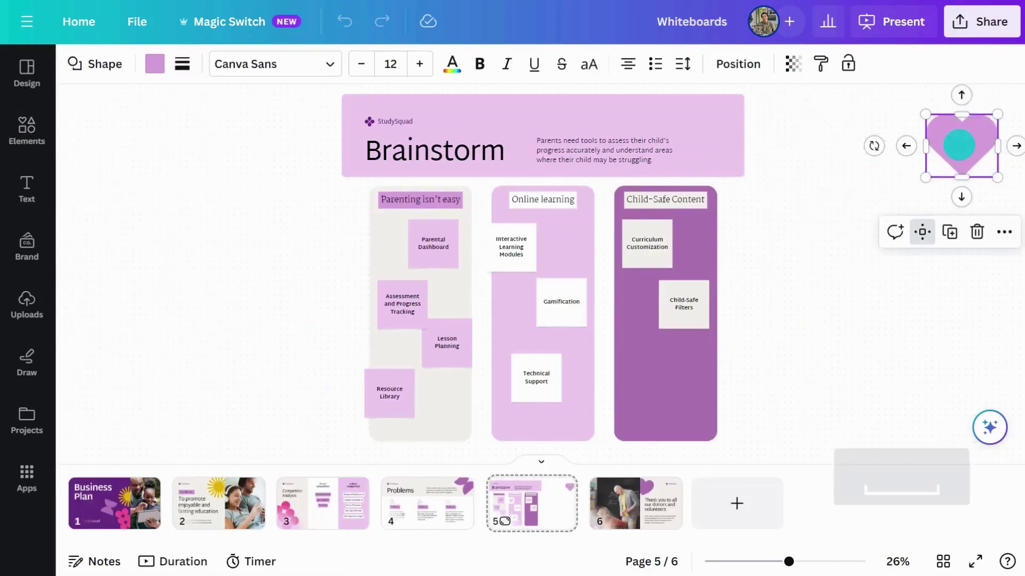
left_click_drag(969, 355, 529, 360)
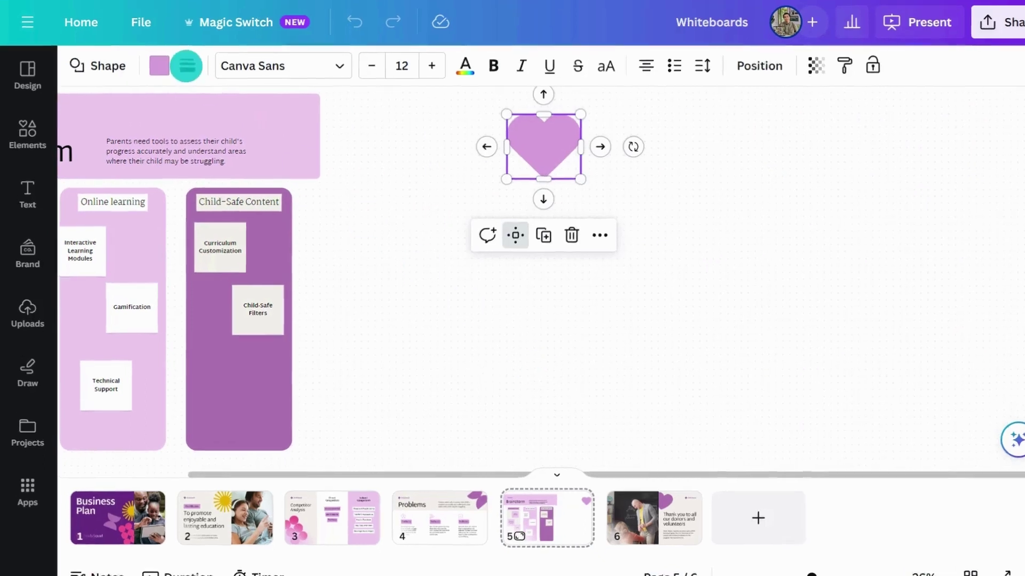
Give the heart a thicker solid purple border
left_click(182, 64)
left_click(323, 141)
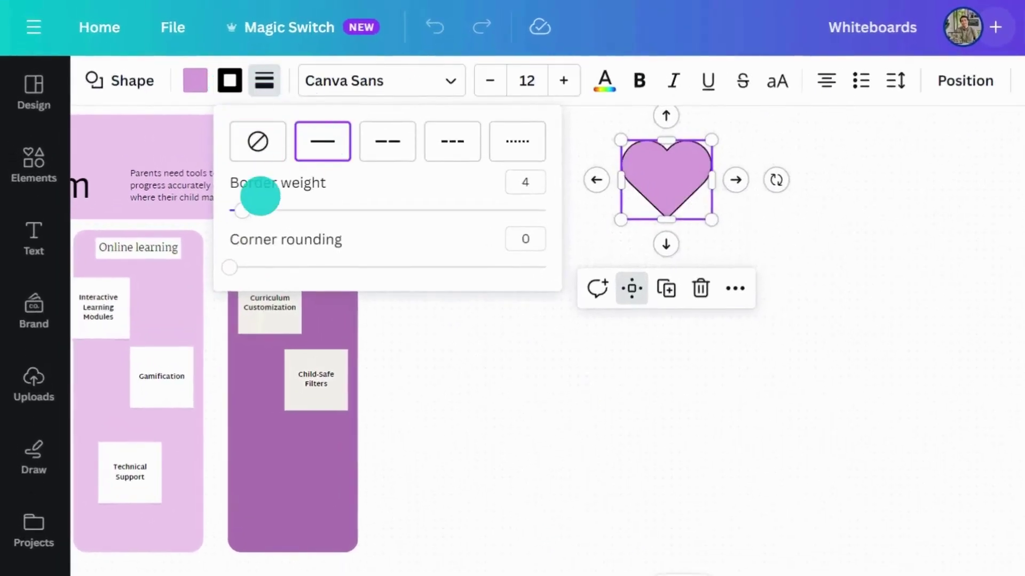
left_click_drag(243, 210, 253, 210)
left_click(230, 80)
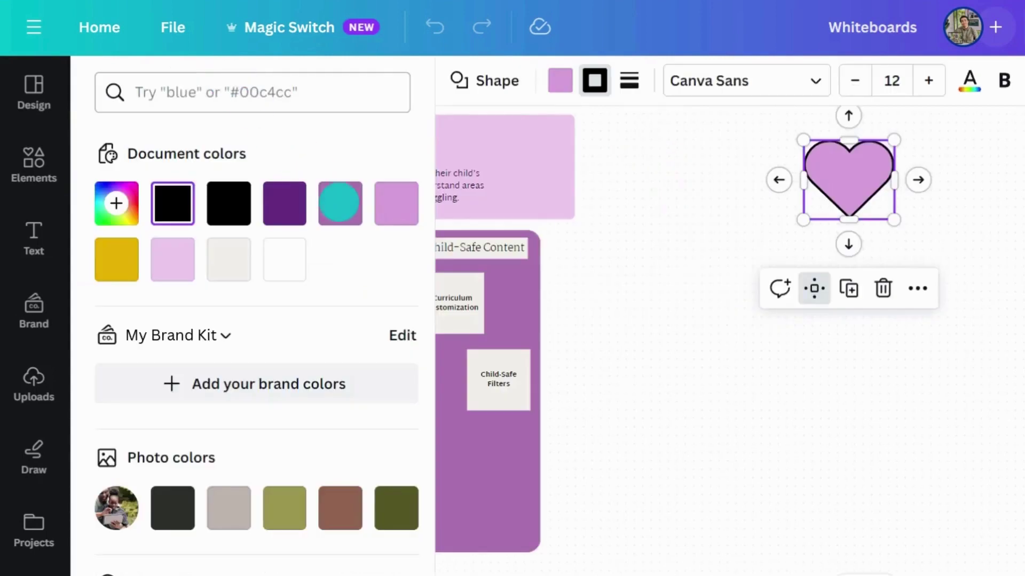
left_click(341, 204)
left_click(646, 304)
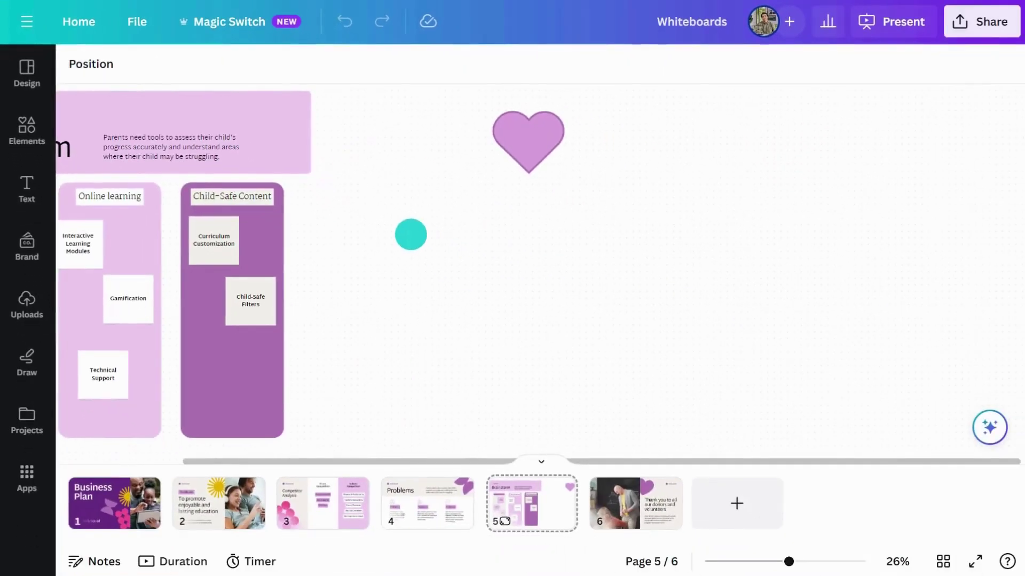
left_click(528, 143)
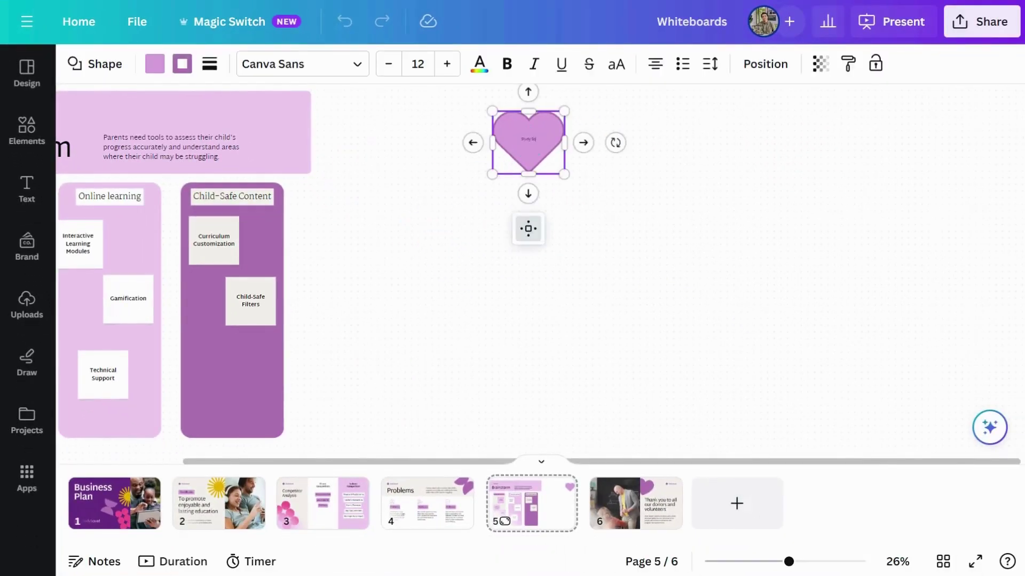
left_click(528, 143)
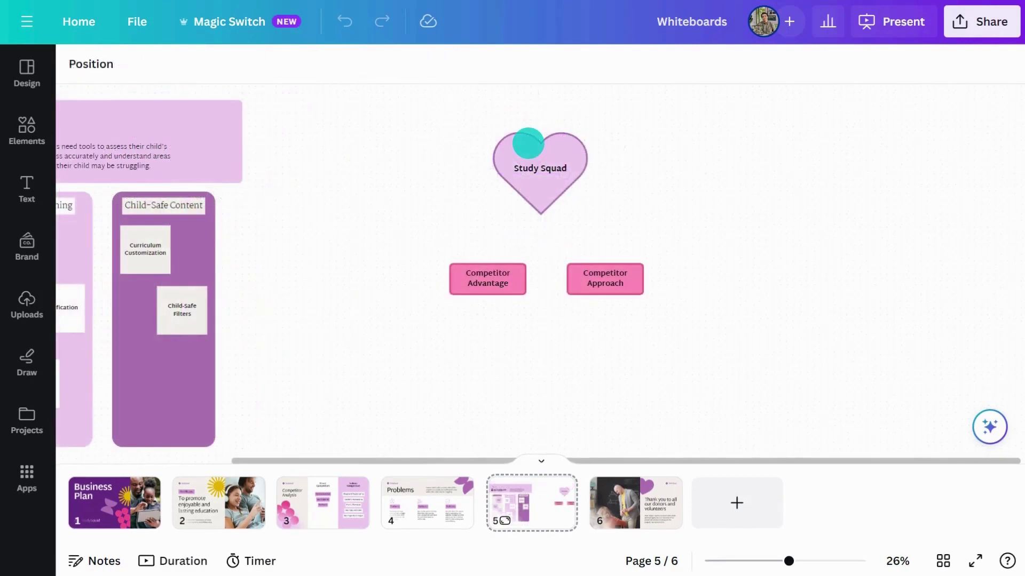
Draw a connector line in pale grey at weight 1
key("l")
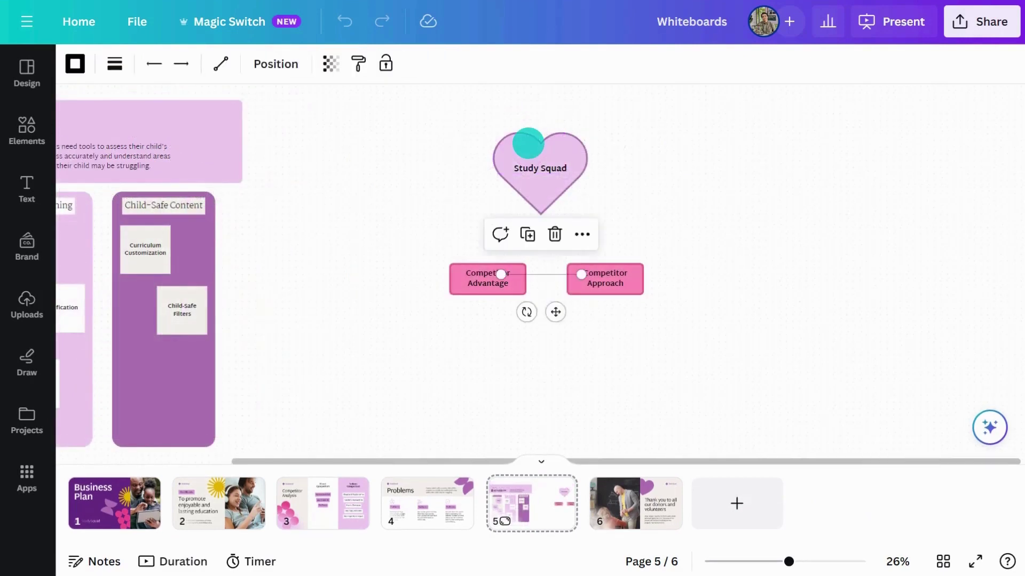
left_click(75, 64)
left_click(93, 162)
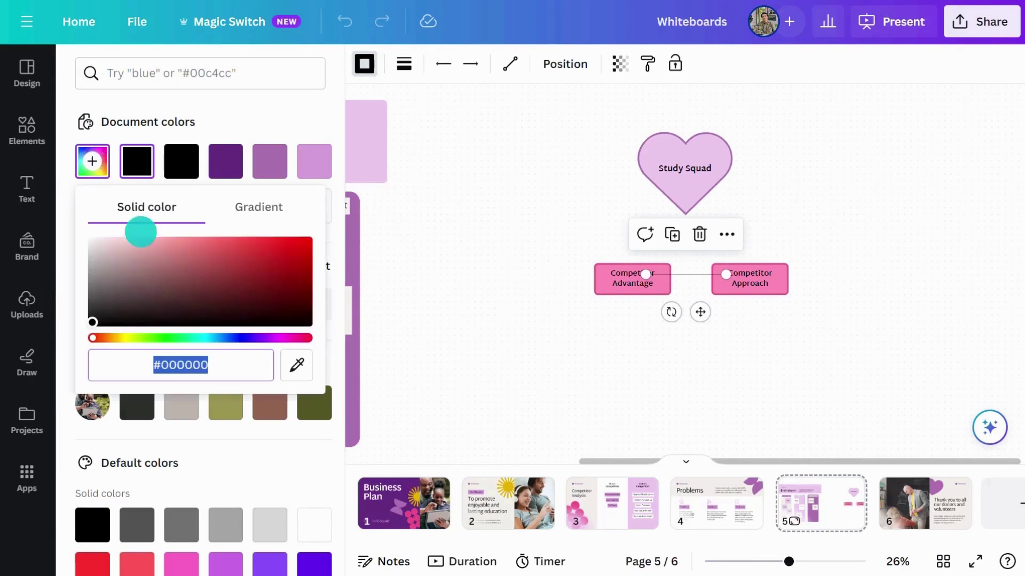
left_click(112, 259)
left_click(215, 338)
left_click(404, 64)
left_click(115, 207)
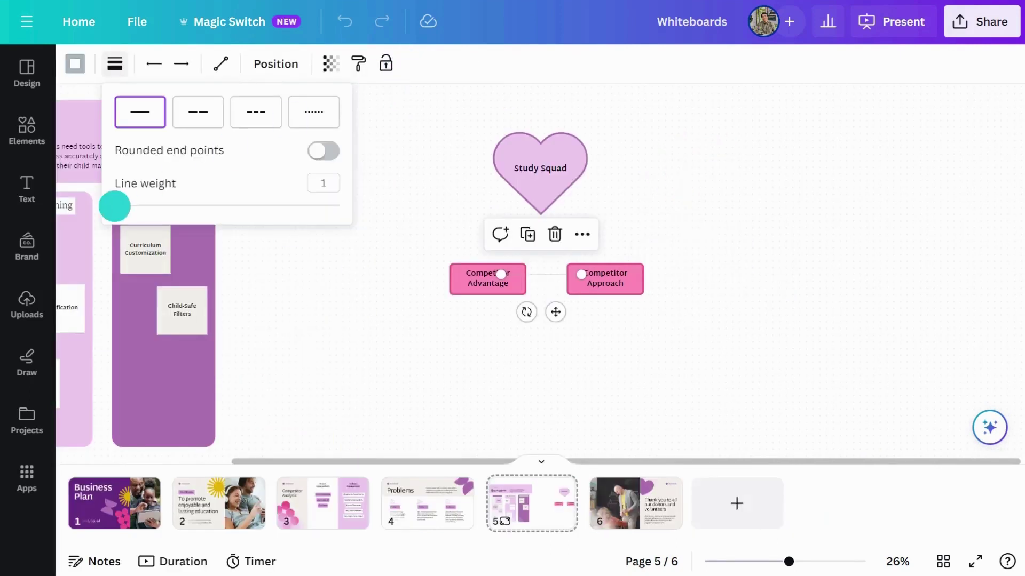
left_click(154, 64)
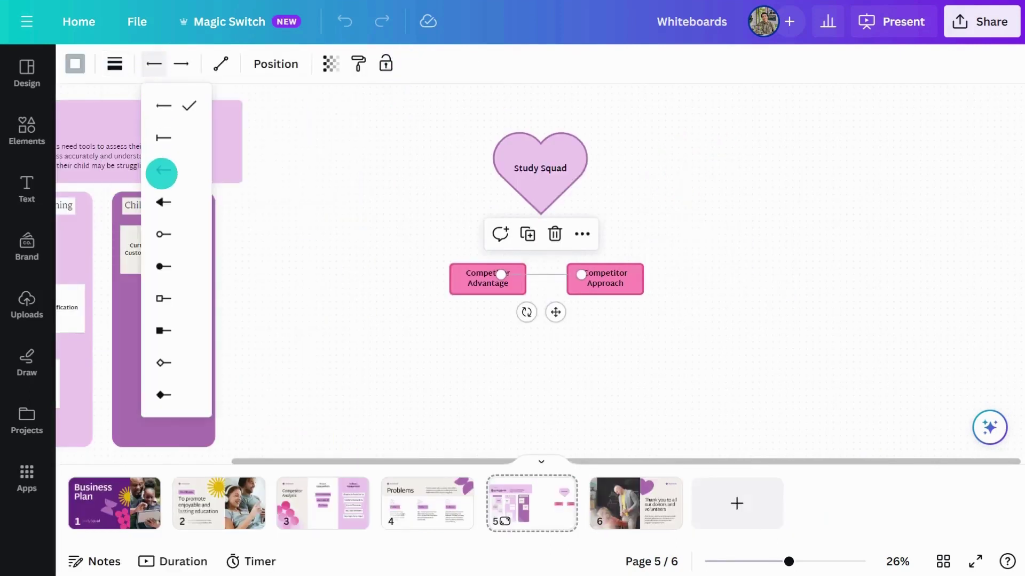
left_click(160, 172)
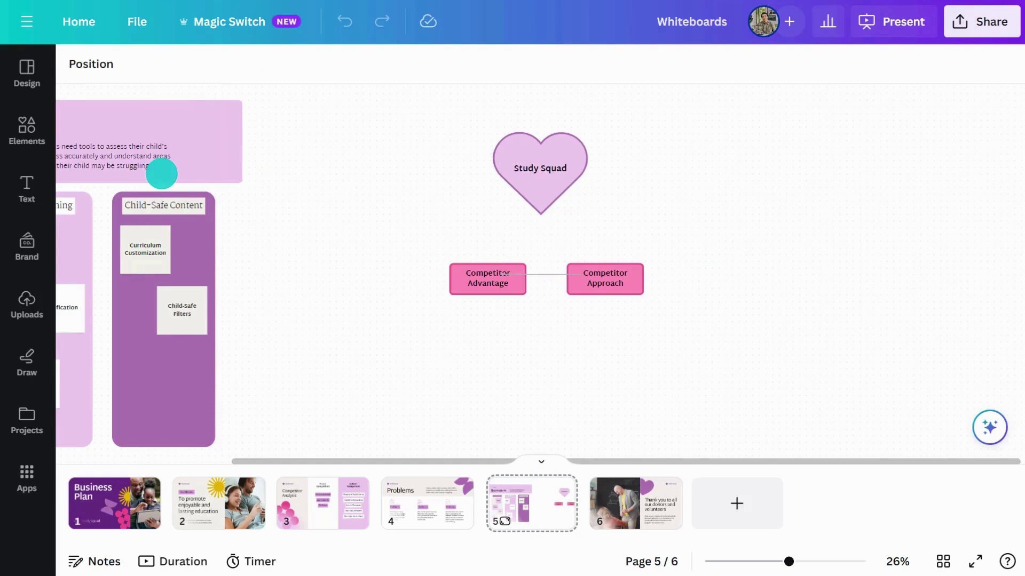
Attach connectors from the heart's point to Competitor Advantage and Competitor Approach
left_click(538, 274)
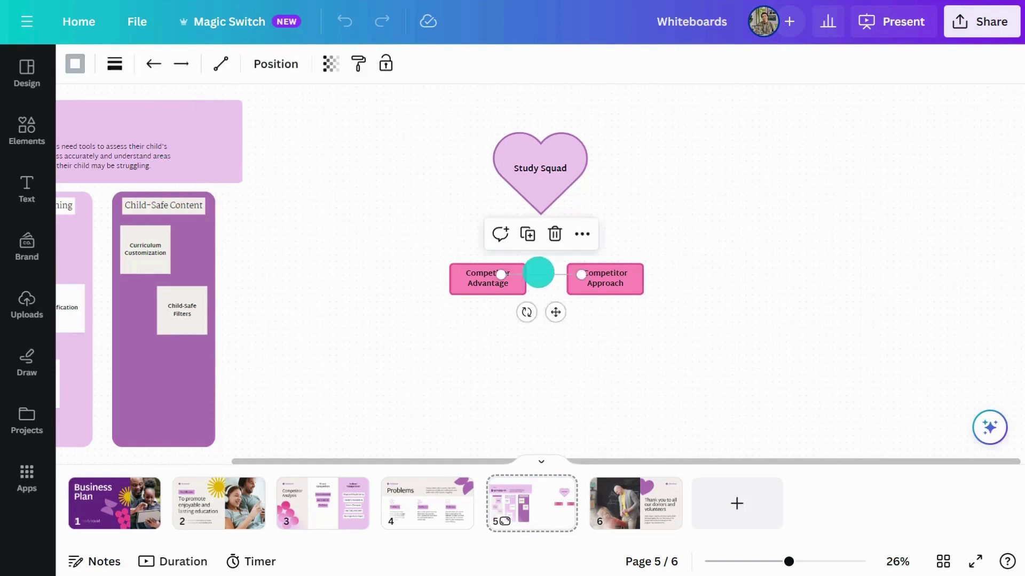
left_click_drag(582, 276, 540, 215)
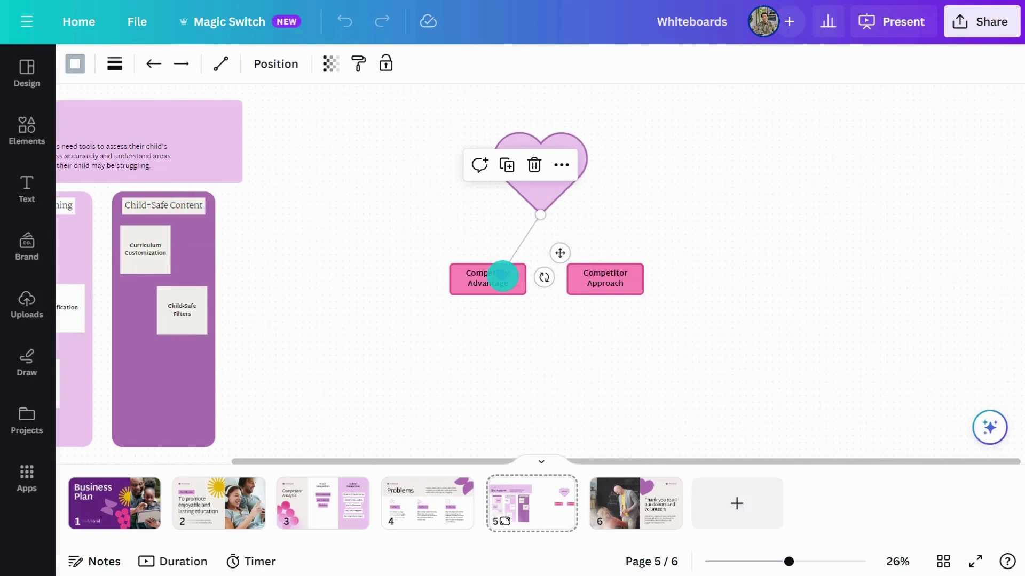
left_click_drag(501, 275, 487, 258)
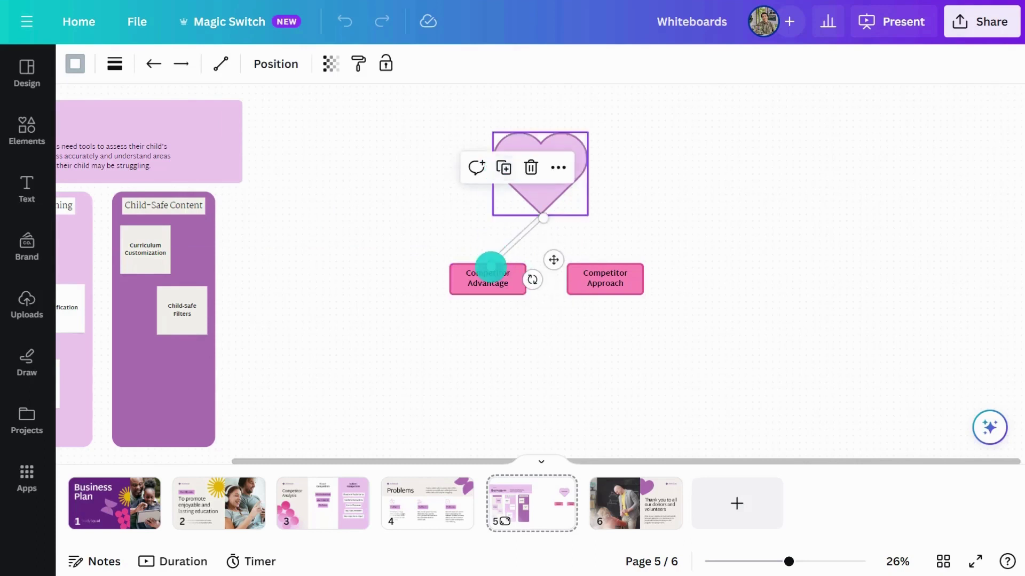
left_click_drag(542, 218, 605, 262)
left_click_drag(542, 217, 539, 215)
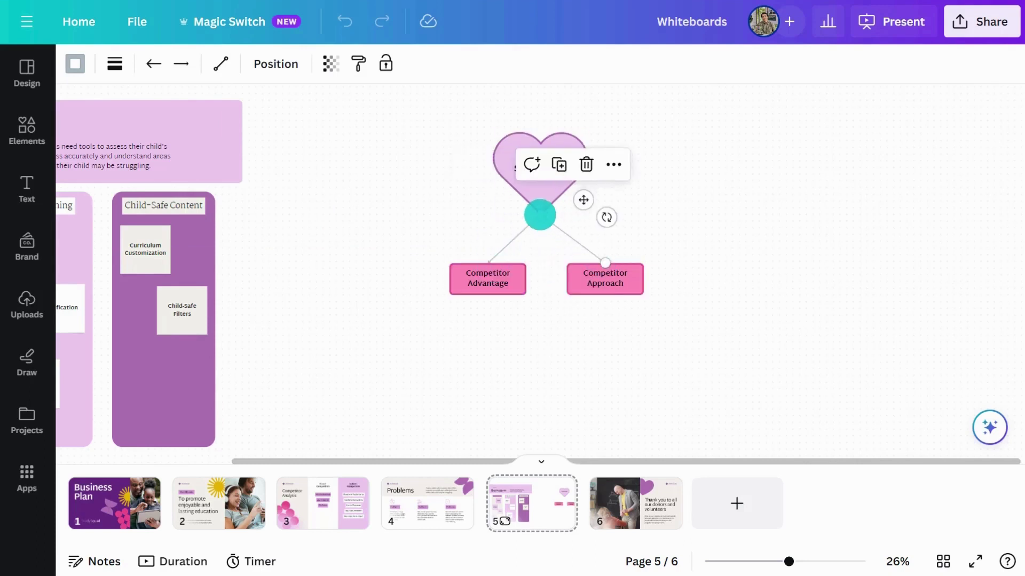
left_click(605, 281)
mouse_move(604, 280)
left_mouse_down()
mouse_move(597, 350)
mouse_move(604, 280)
left_mouse_up()
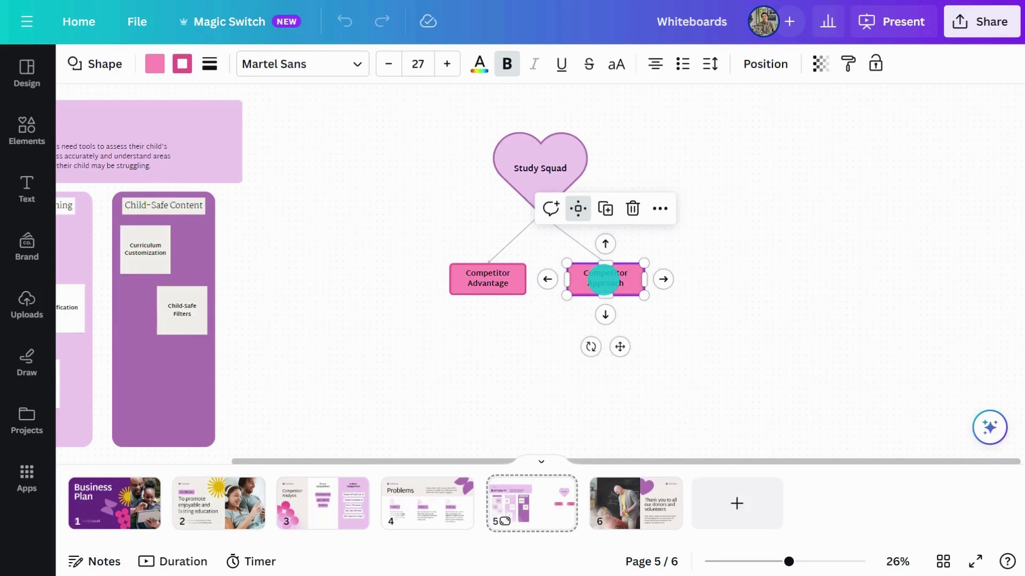
left_click(574, 240)
scroll(574, 240, "up", 2, "ctrl")
scroll(574, 240, "up", 3, "ctrl")
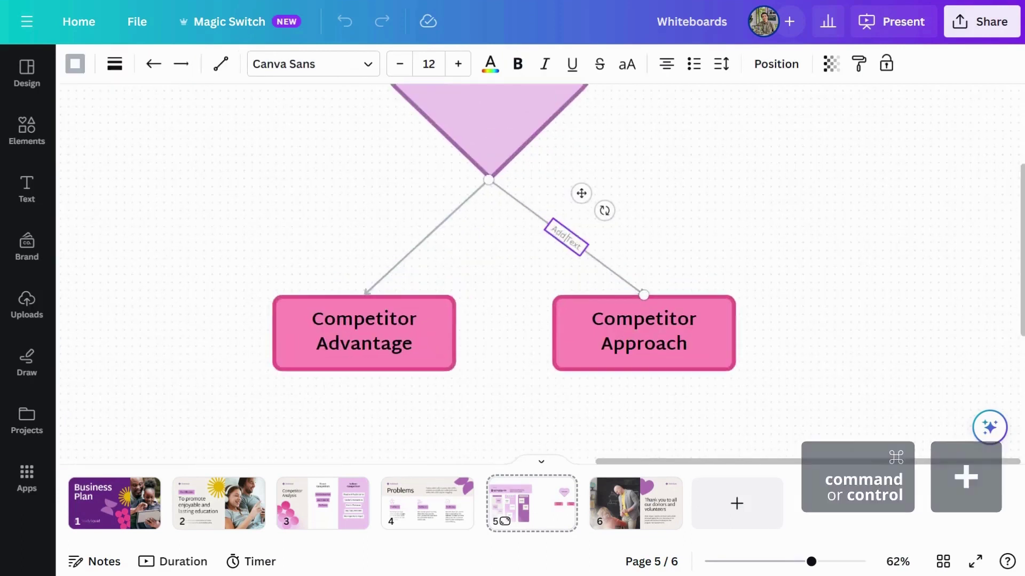
type("Sample Text")
scroll(576, 241, "down", 2, "ctrl")
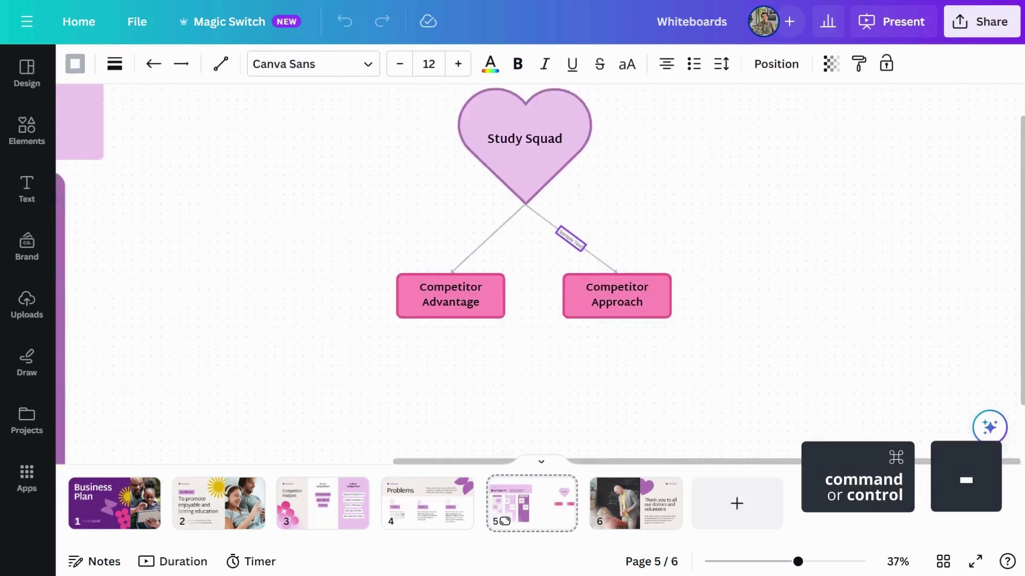
scroll(575, 240, "down", 2, "ctrl")
Add two connected boxes beneath the Competitor Advantage box
left_click(488, 279)
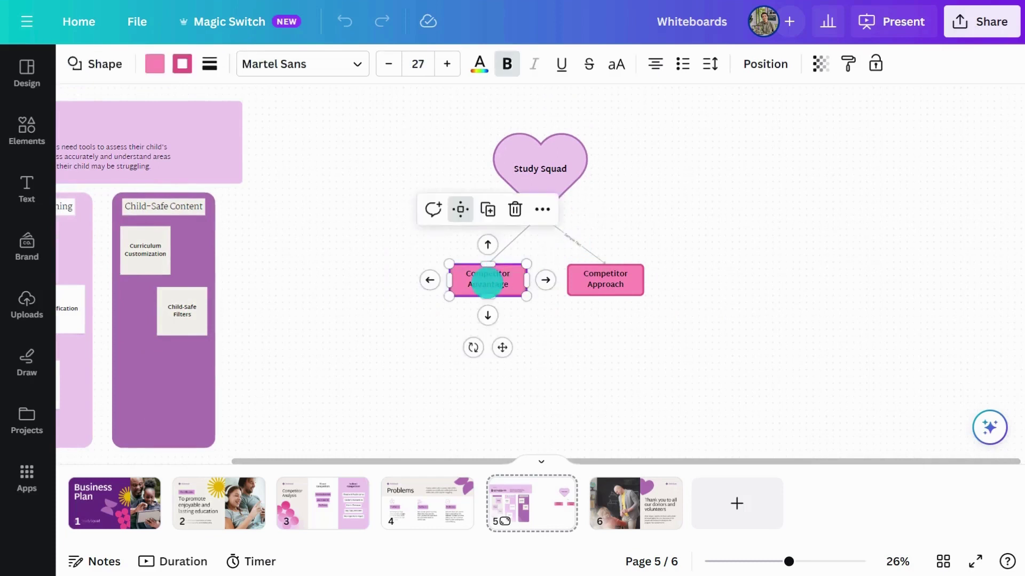
mouse_move(488, 282)
left_mouse_down()
mouse_move(487, 319)
mouse_move(415, 359)
left_mouse_up()
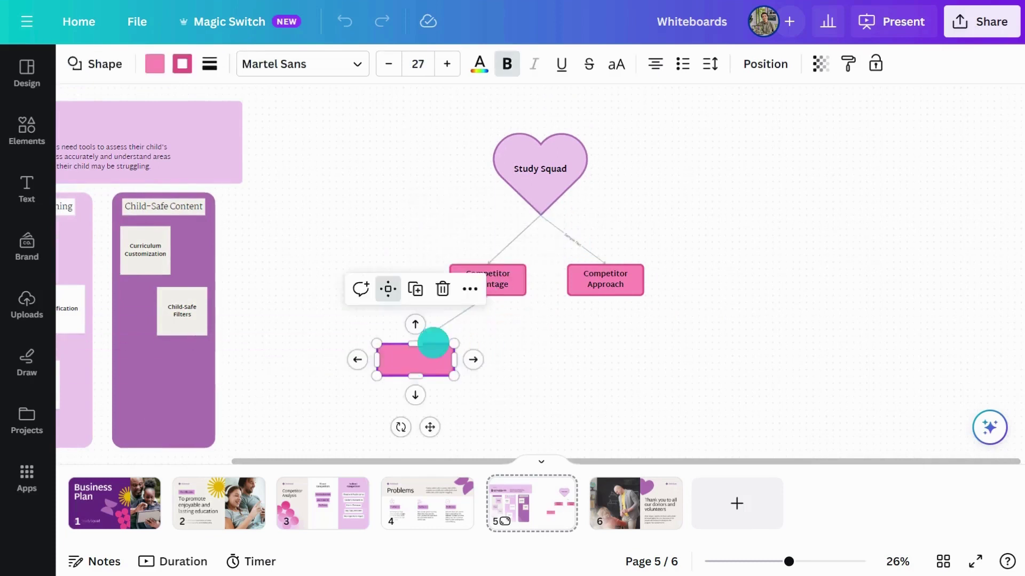
left_click(490, 280)
left_click_drag(488, 316, 557, 358)
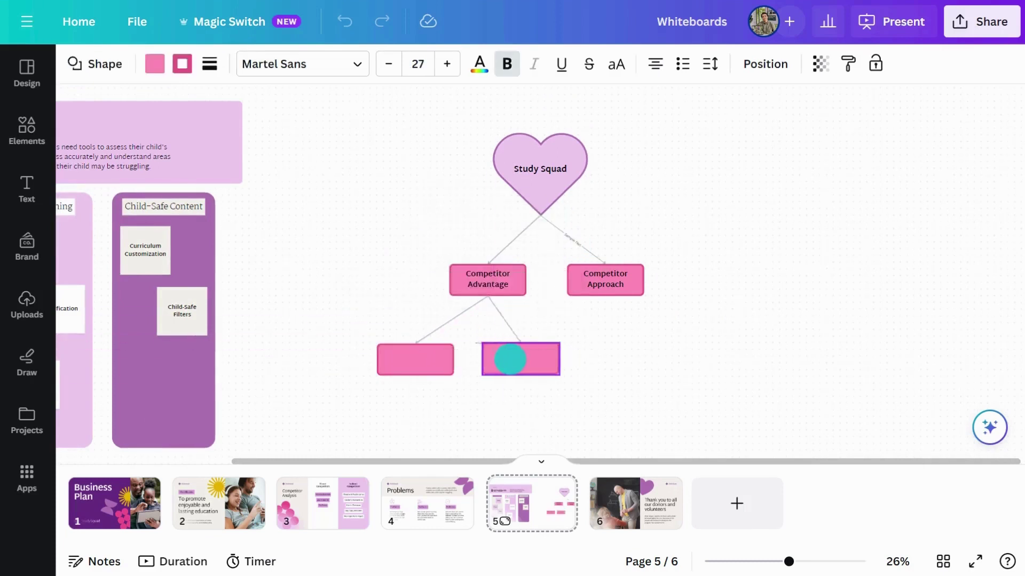
left_click(414, 359)
type("Advantage 1 Partner with")
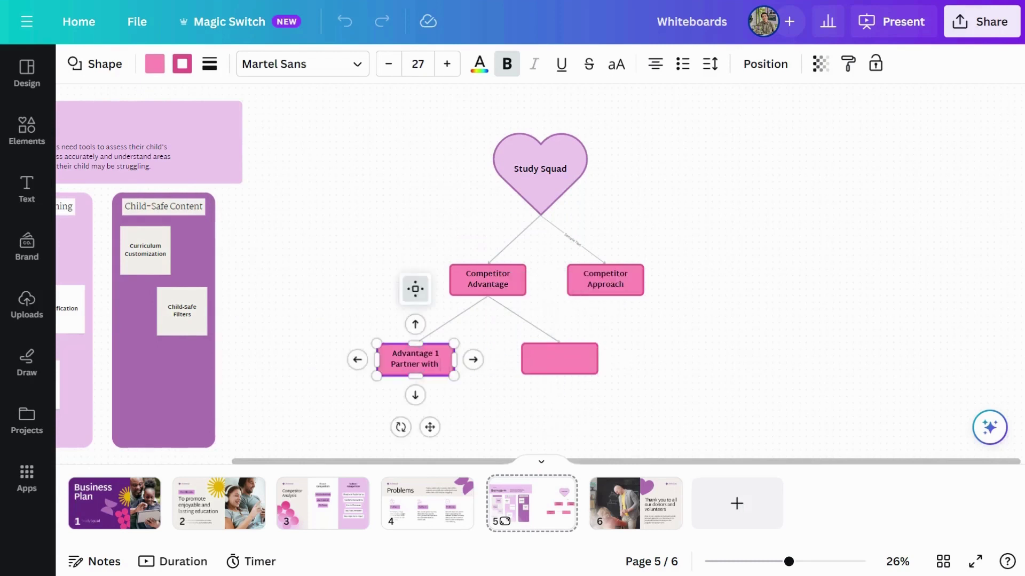
type("schools and include fun materials along with the software in time for the")
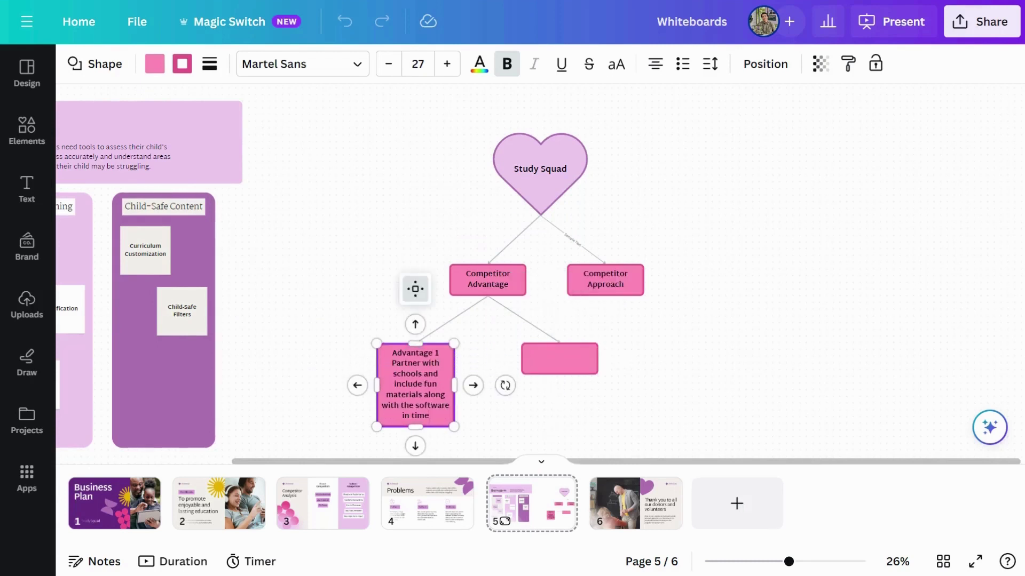
type(" beginning")
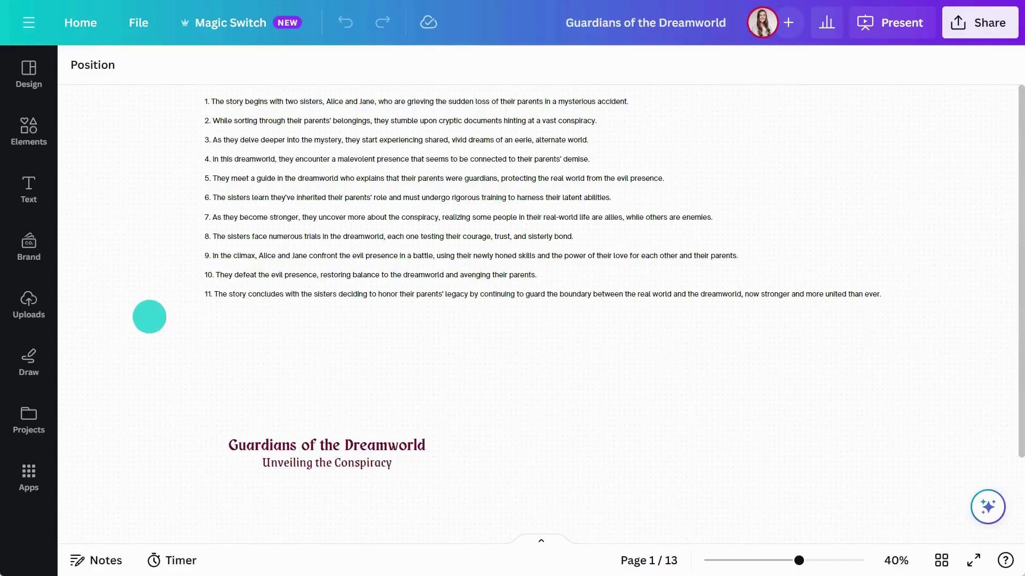
Place a hexagon below the subtitle and stretch it into a wide banner
left_click(29, 132)
left_click(317, 454)
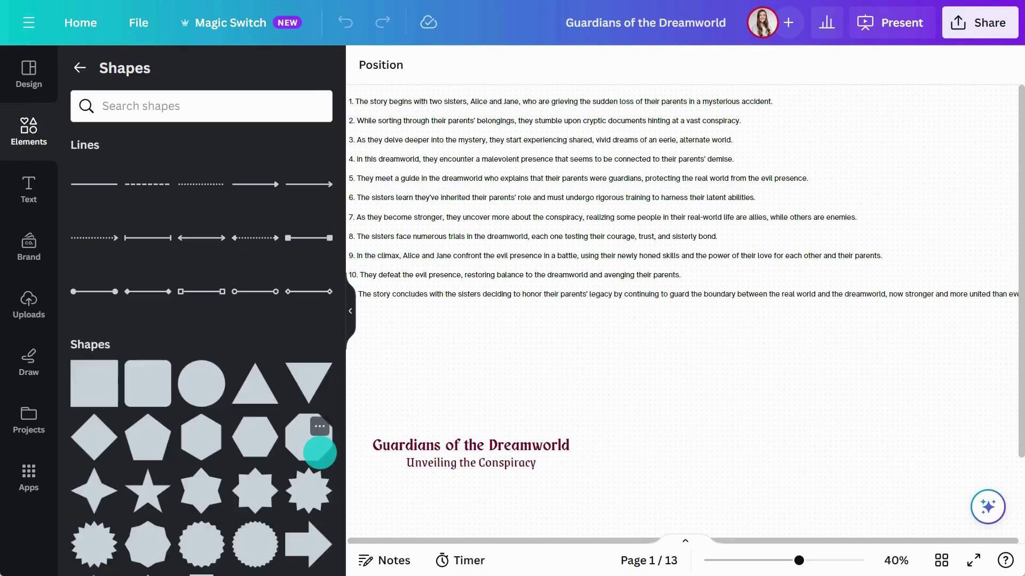
left_click_drag(255, 437, 450, 380)
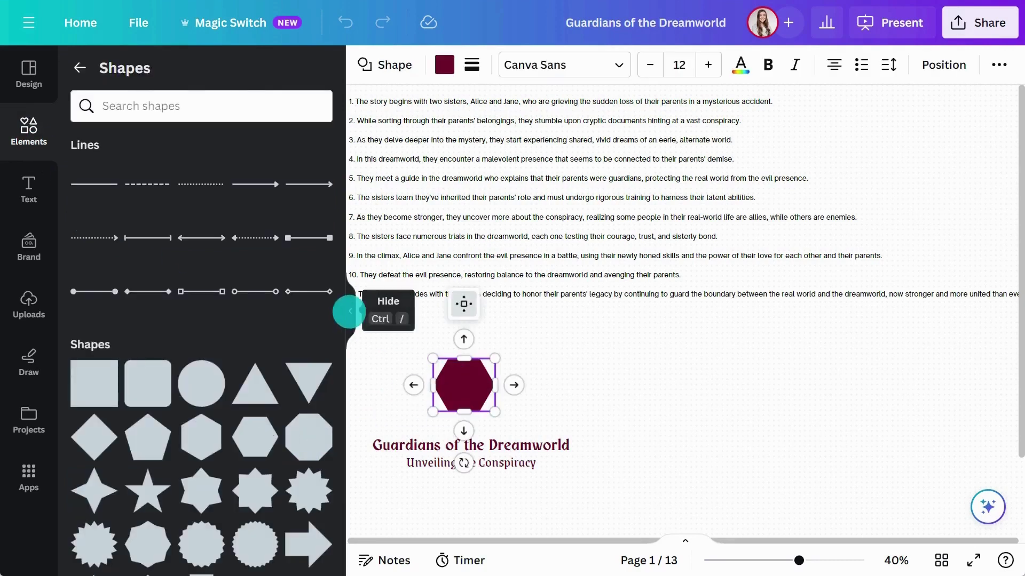
left_click(350, 311)
left_click_drag(799, 560, 815, 561)
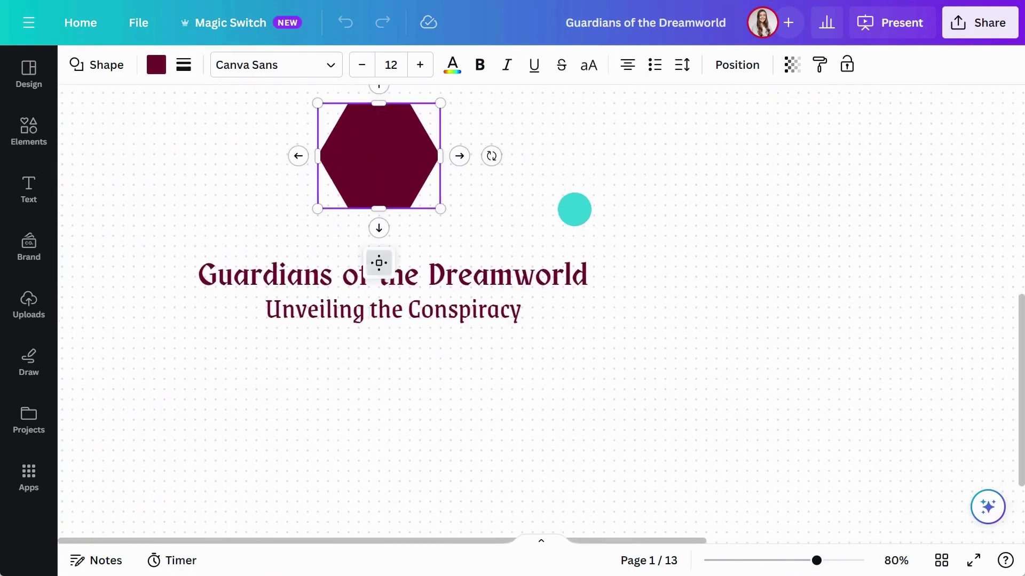
mouse_move(393, 164)
left_mouse_down()
mouse_move(393, 398)
mouse_move(613, 392)
left_mouse_up()
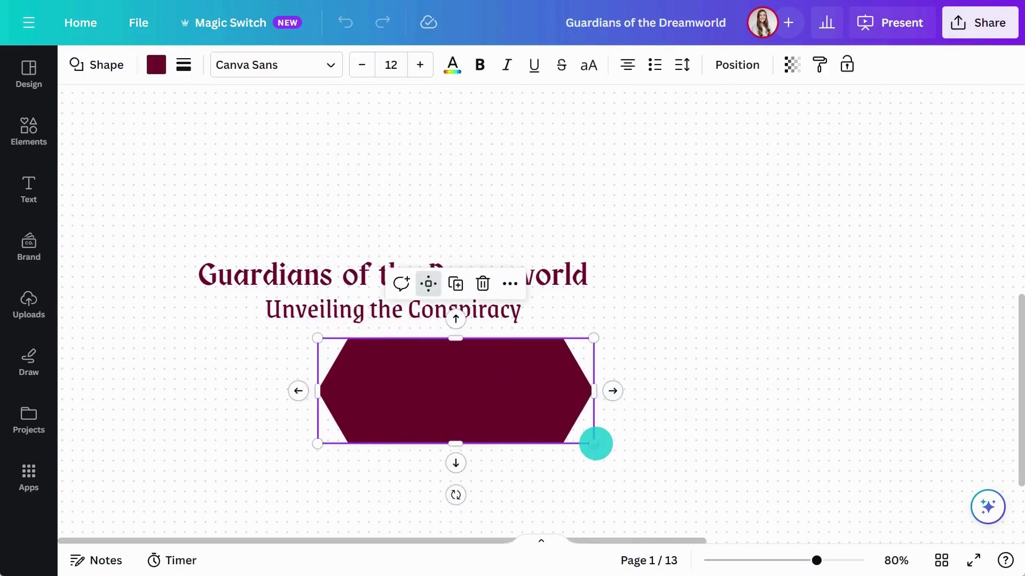
left_click_drag(594, 441, 501, 400)
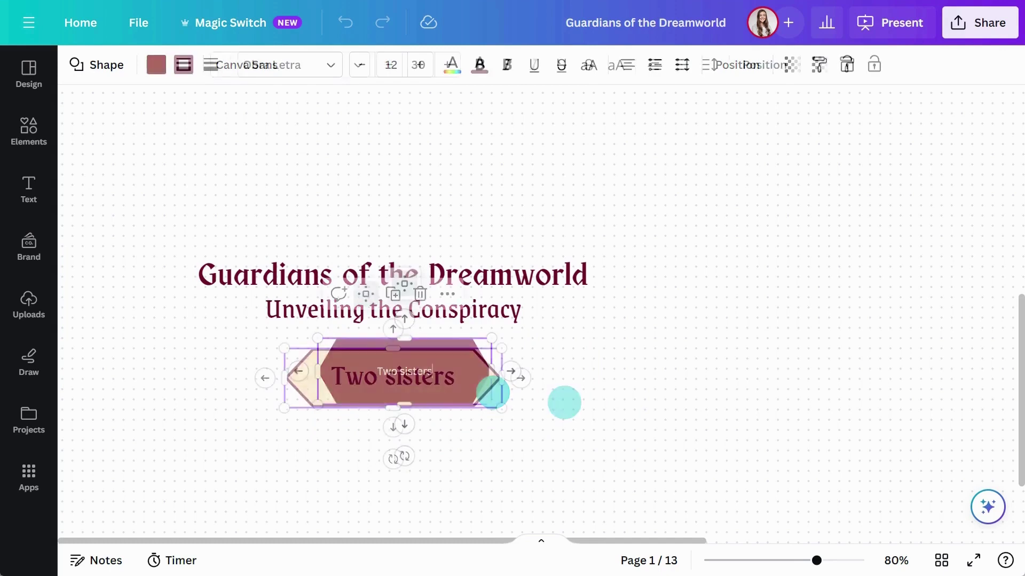
Add connected hexagons below and to the right of Two sisters
left_click(393, 427)
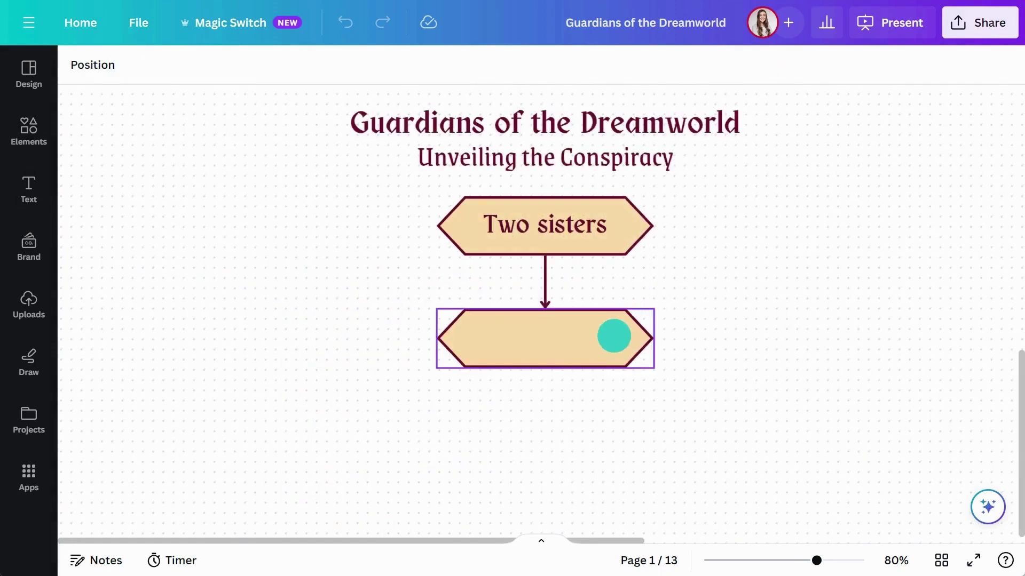
left_click_drag(614, 337, 487, 343)
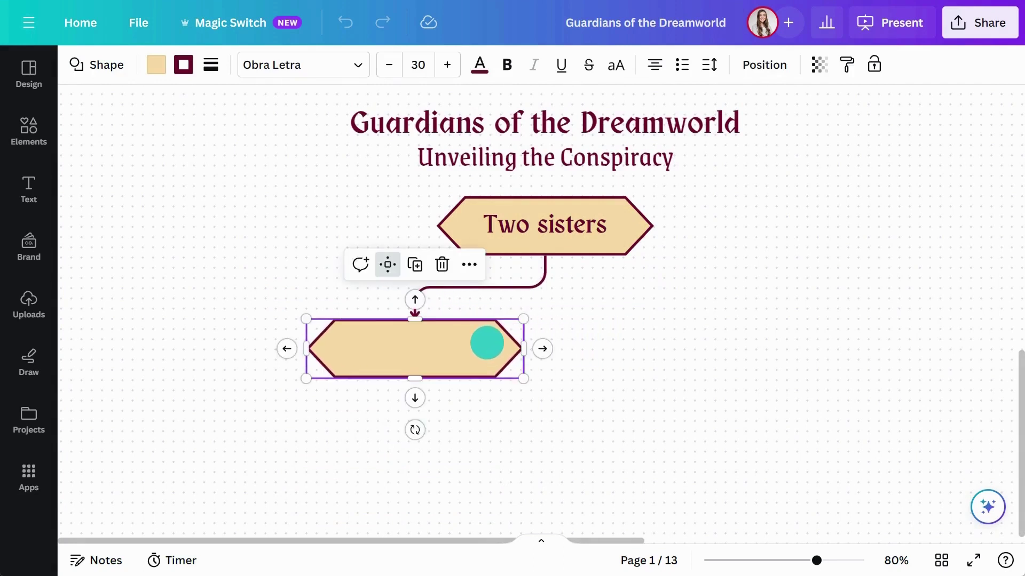
left_click(544, 240)
left_click(545, 274)
type("Jane")
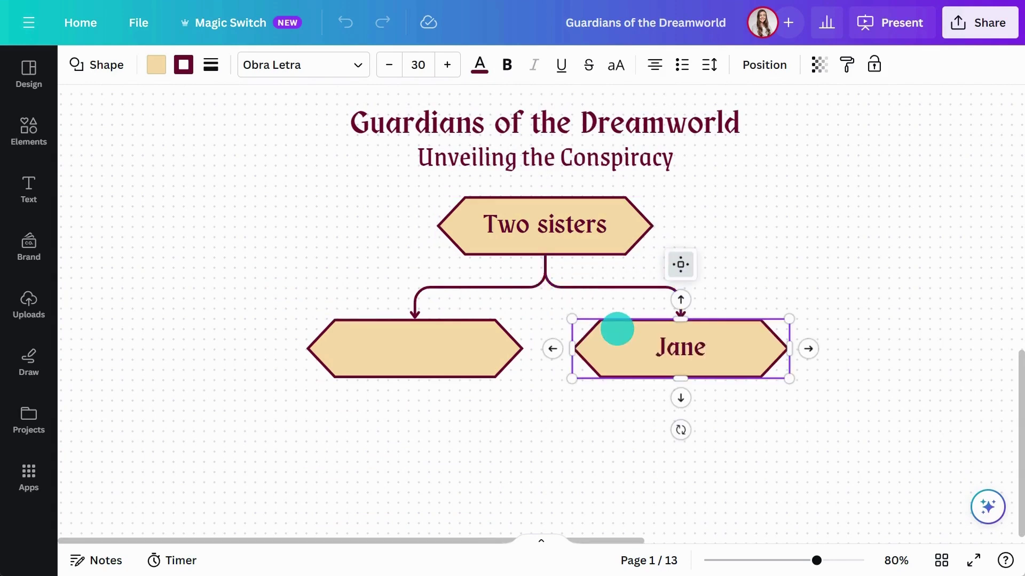
left_click(456, 344)
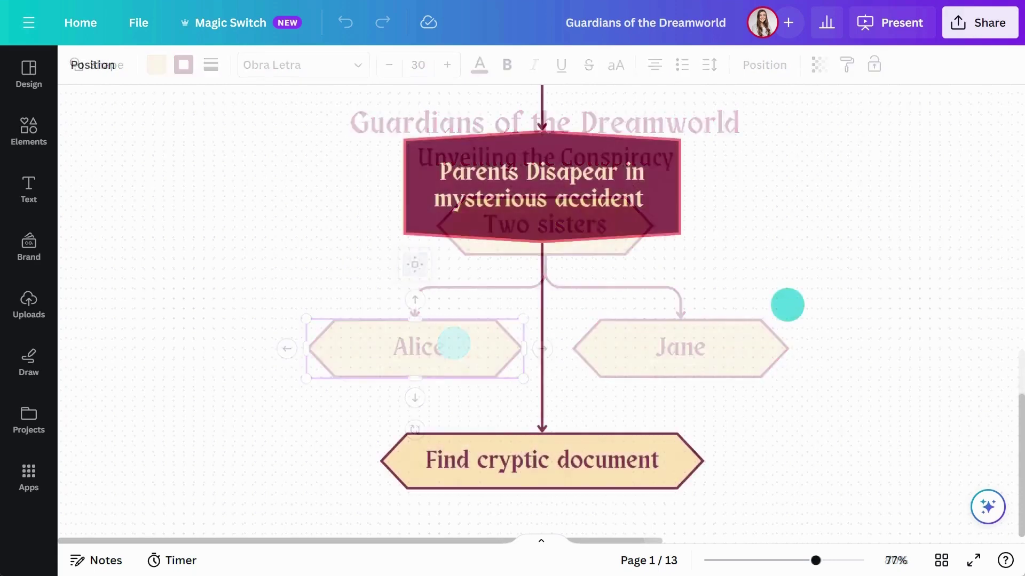
Label the arrow and set the label text to Grenze at size 28
left_click(543, 320)
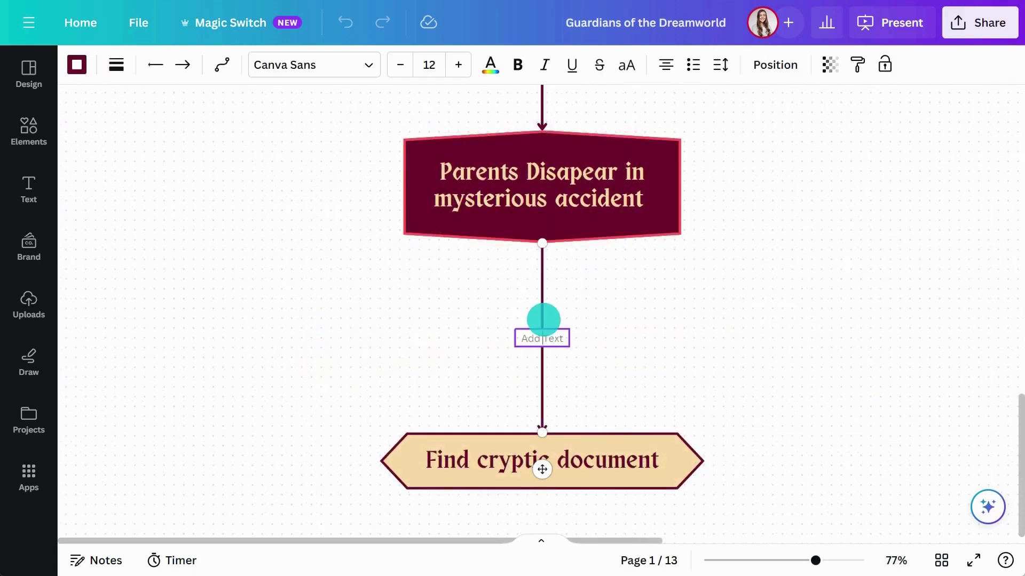
type("Sort through parent'sbelongings")
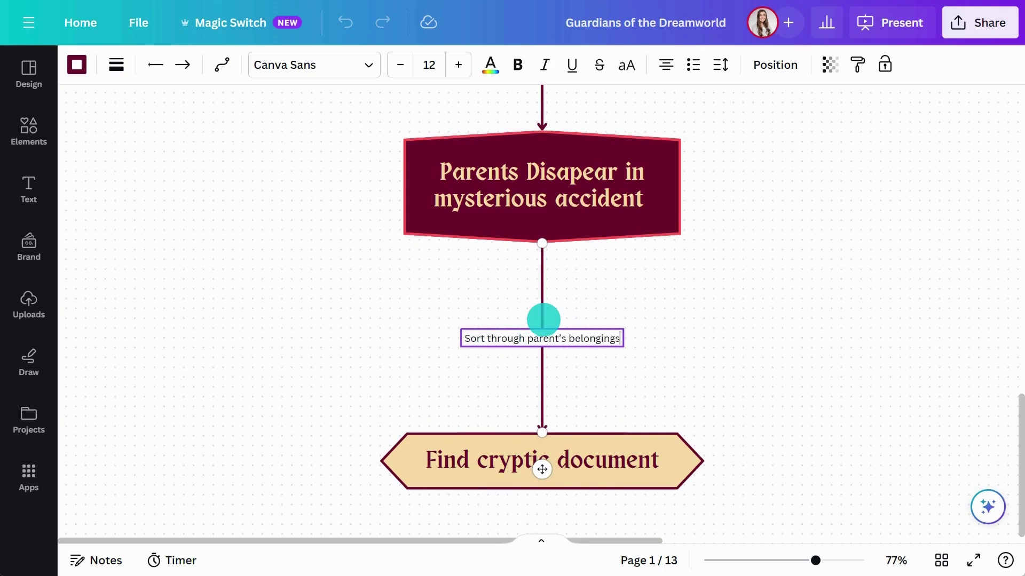
key("ctrl+a")
left_click(353, 63)
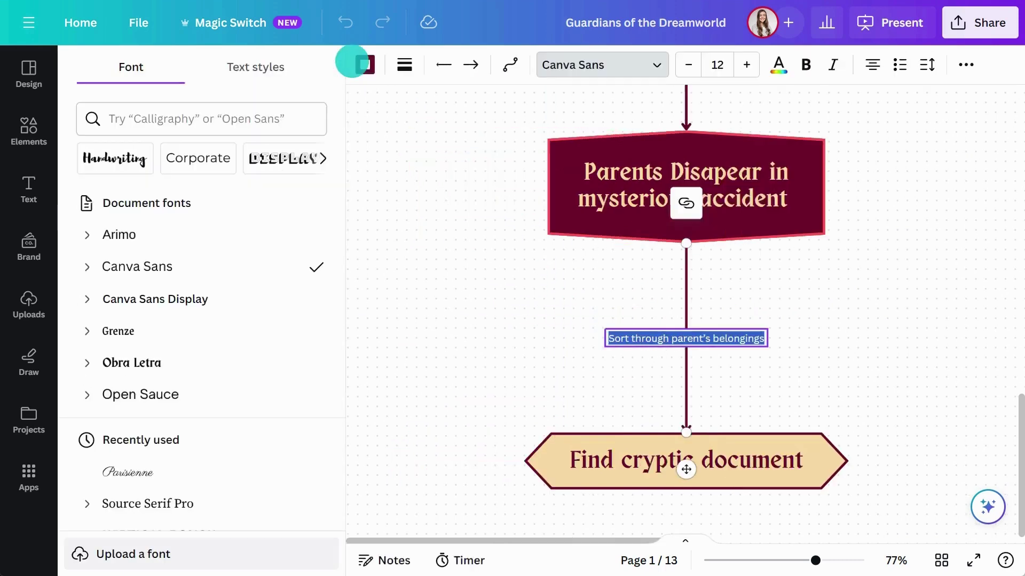
left_click(312, 330)
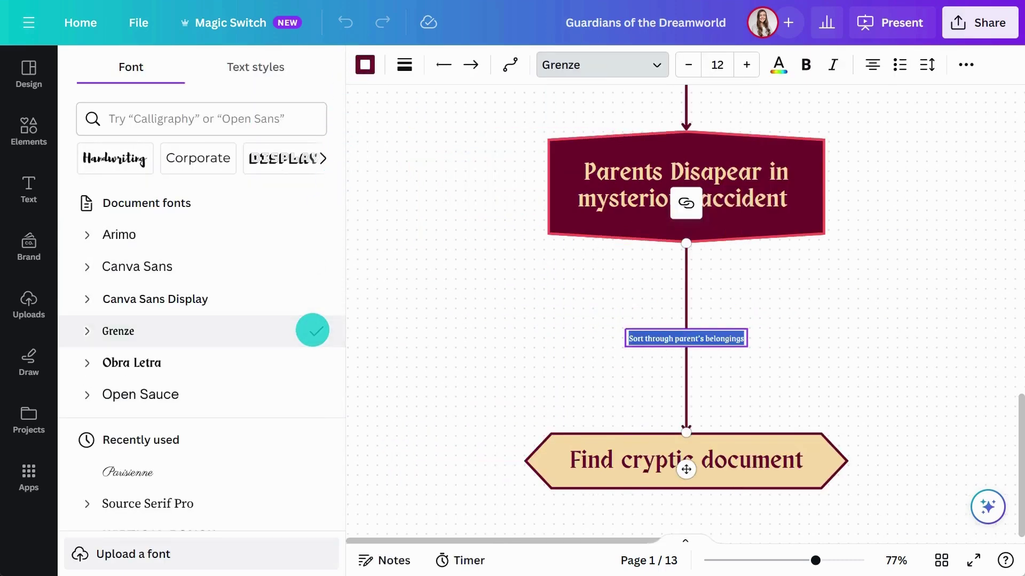
left_click(718, 65)
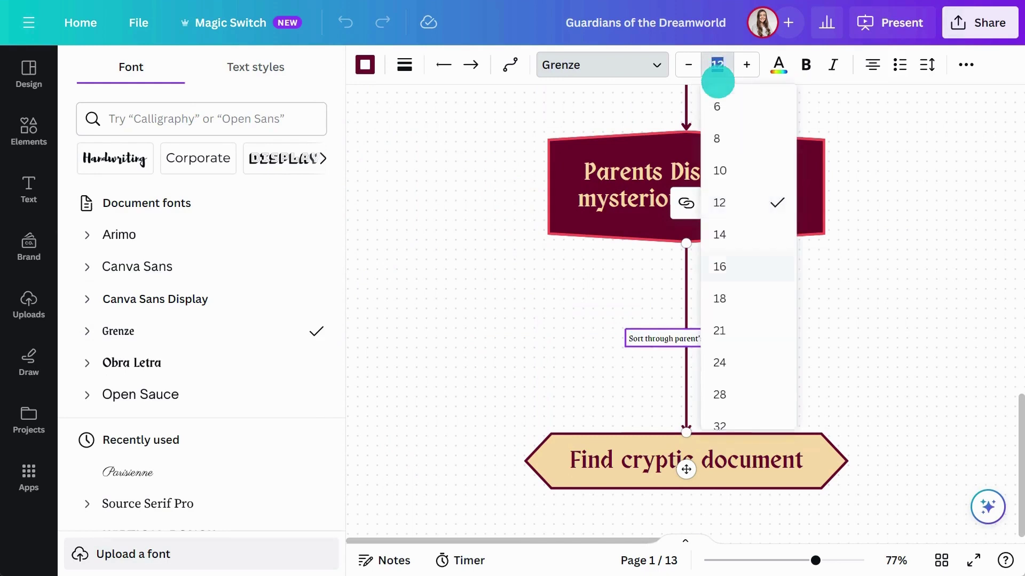
left_click(743, 392)
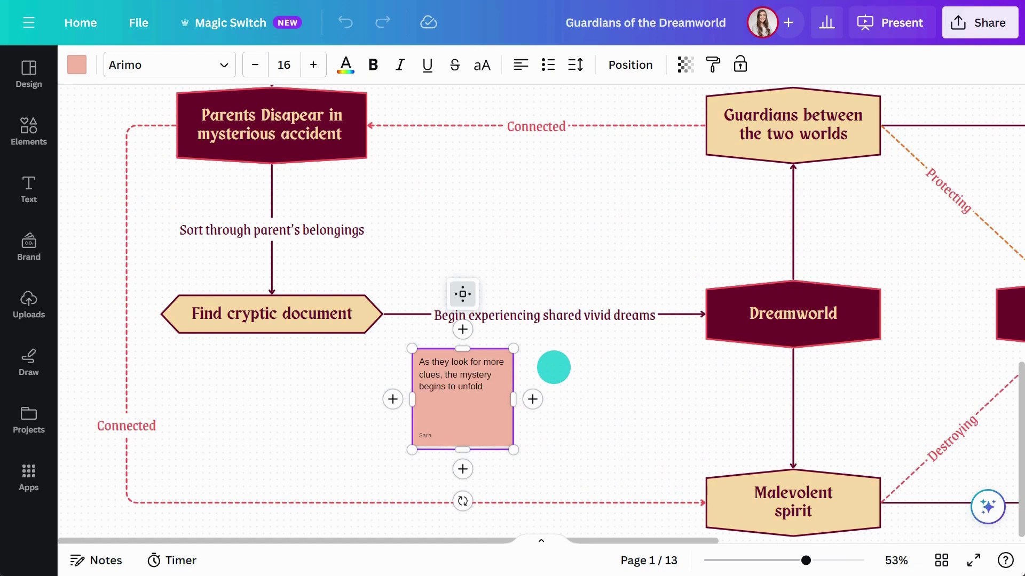
Duplicate the sticky note and place the copy beside Real World
left_click(551, 368)
left_click(508, 377)
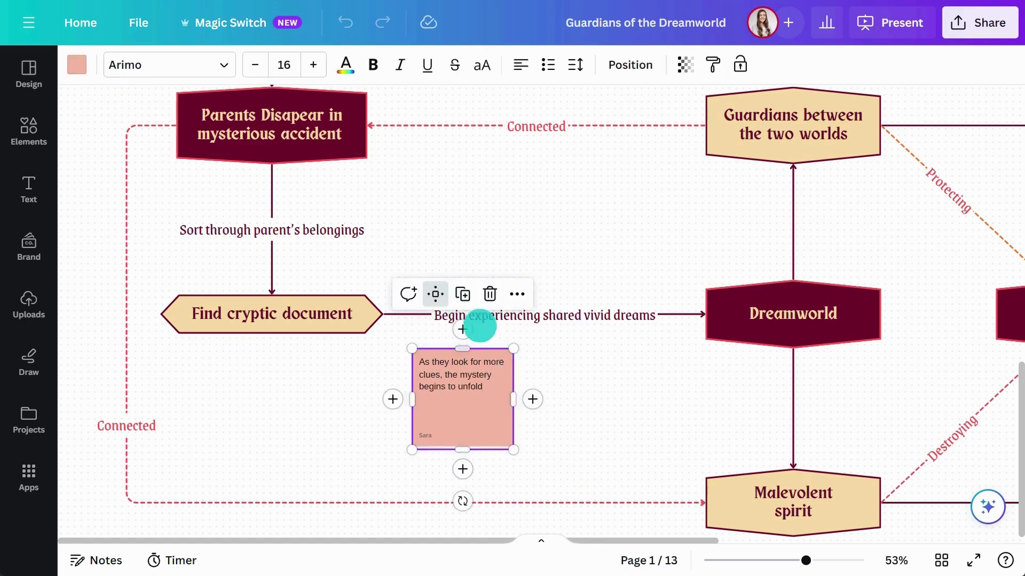
left_click(465, 295)
mouse_move(485, 430)
left_mouse_down()
mouse_move(915, 422)
mouse_move(467, 396)
mouse_move(709, 388)
mouse_move(713, 358)
left_mouse_up()
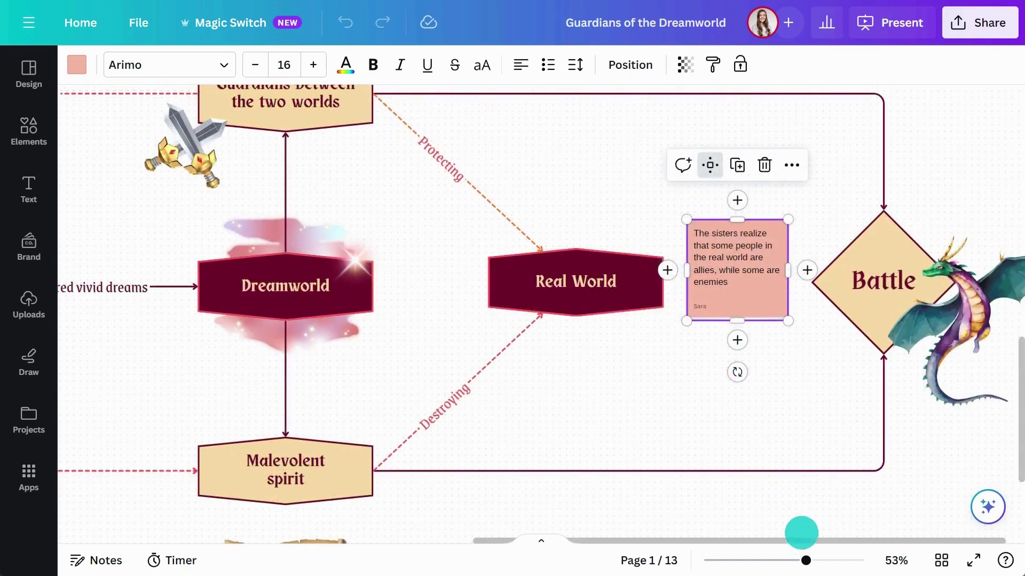
mouse_move(801, 552)
left_mouse_down()
mouse_move(806, 561)
mouse_move(789, 560)
left_mouse_up()
Put the sisters-on-dragon photo beside the mushroom photo, shift the castle right, and zoom out
mouse_move(536, 178)
left_mouse_down()
mouse_move(565, 304)
mouse_move(550, 389)
left_mouse_up()
left_click_drag(617, 353, 640, 341)
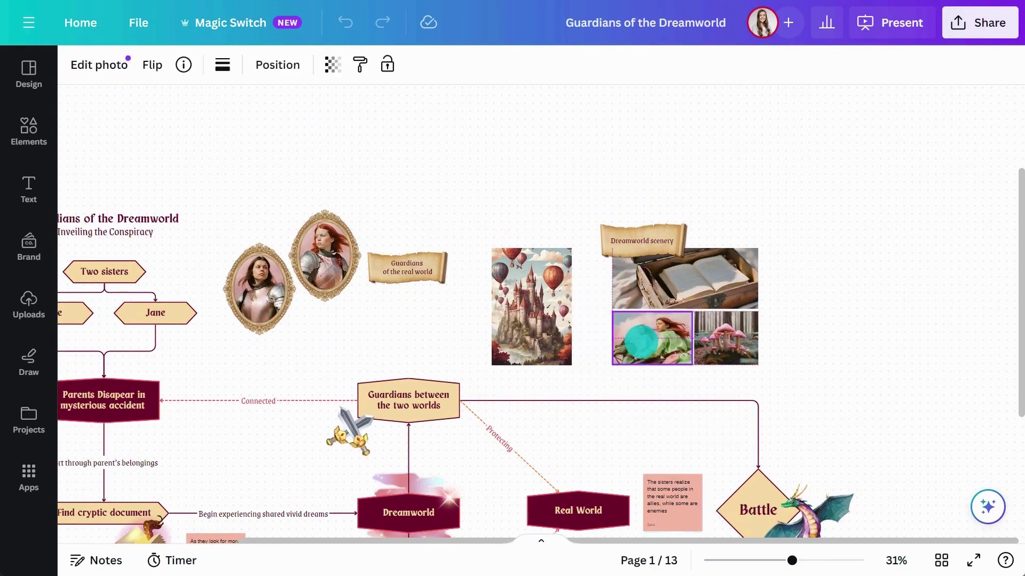
left_click_drag(544, 328, 578, 329)
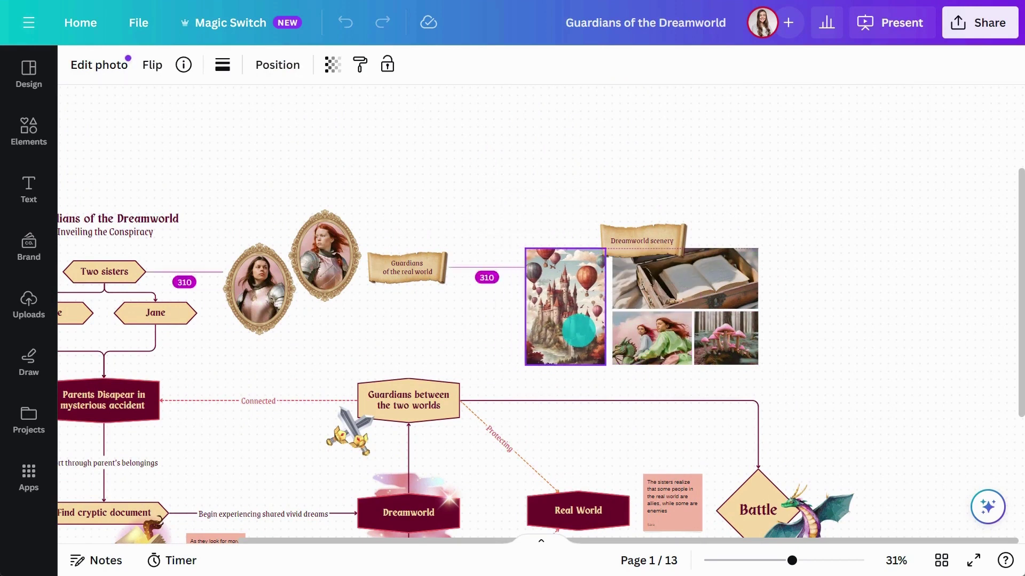
key("ctrl+minus")
left_click(214, 374)
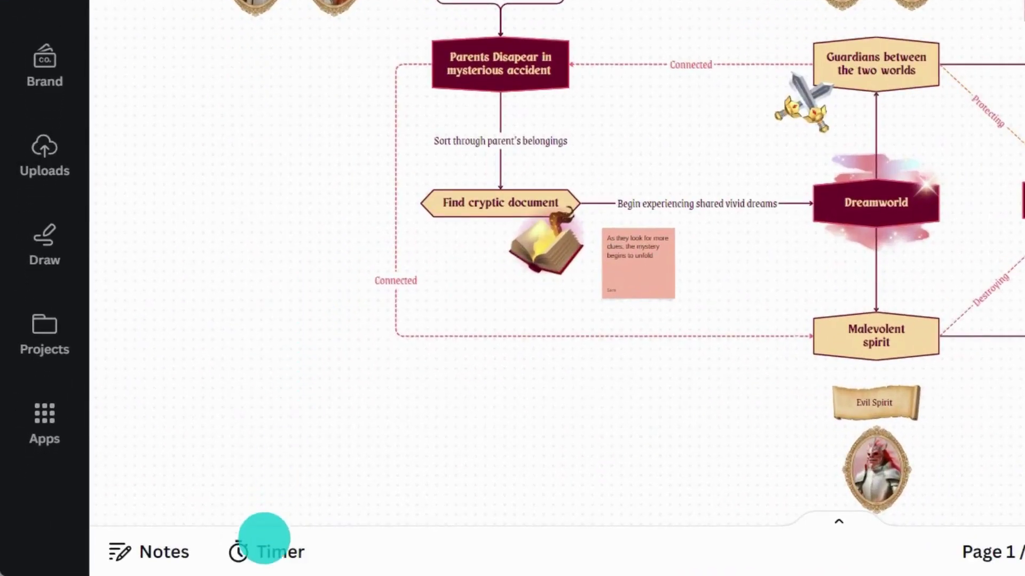
Open the 05:00 timer, check its background music options, and start it
left_click(170, 558)
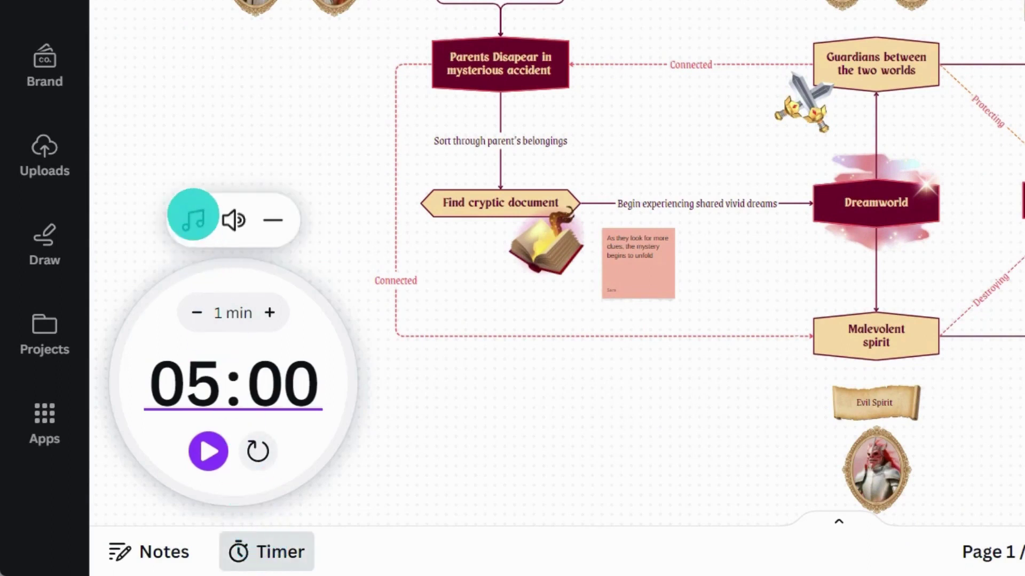
left_click(193, 215)
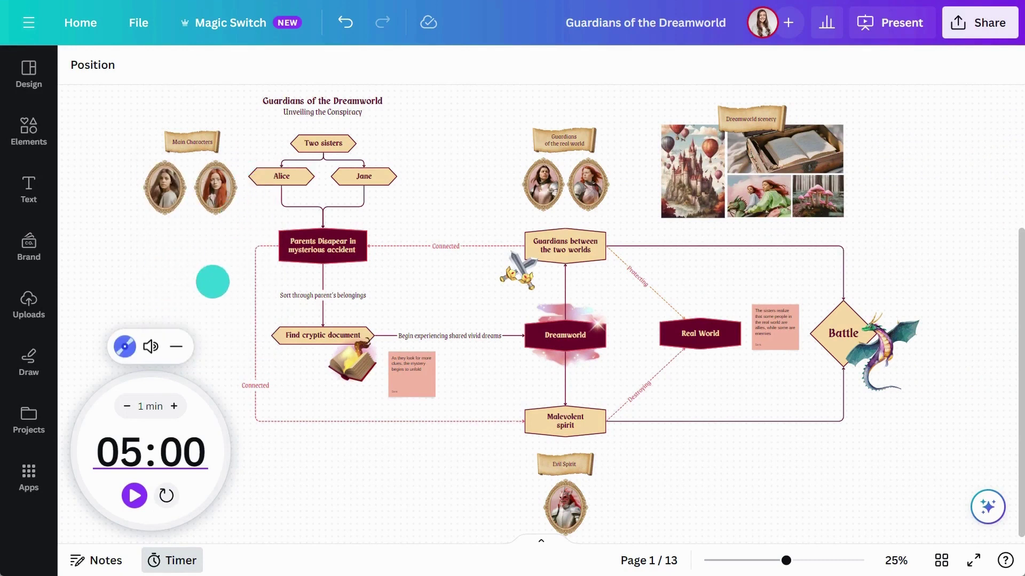
left_click(135, 495)
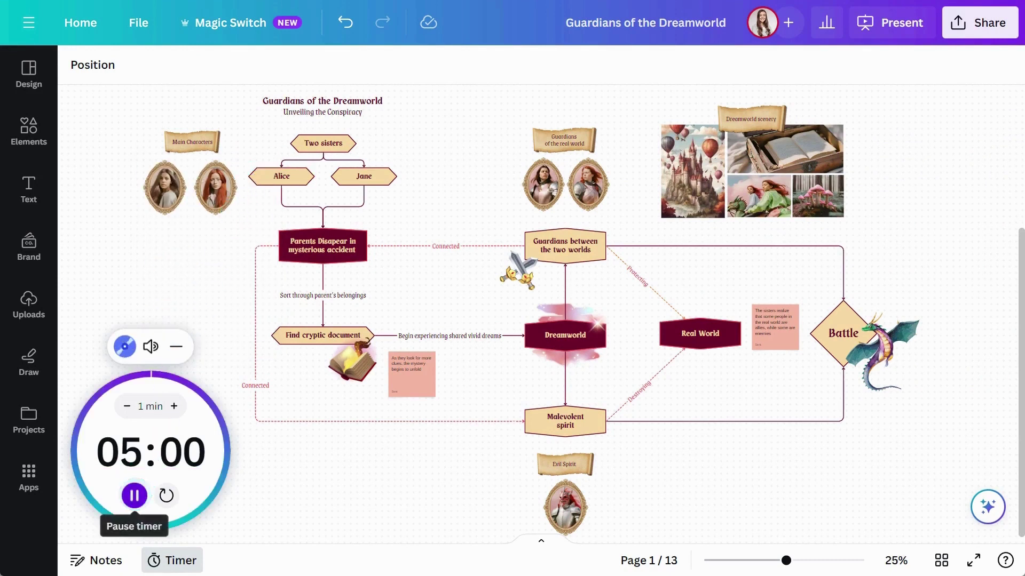